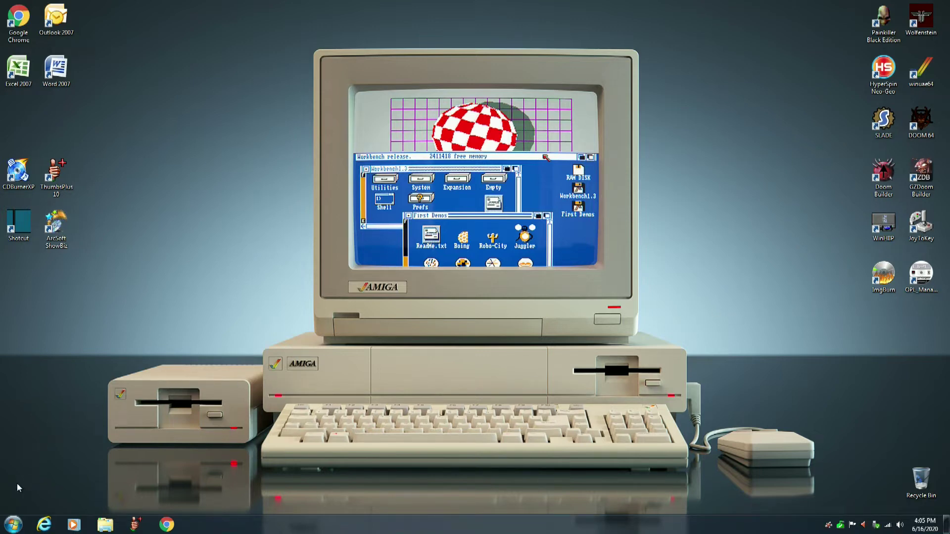
# Step: Search Windows for "disk management" and open the Disk Management tool
pyautogui.click(12, 525)
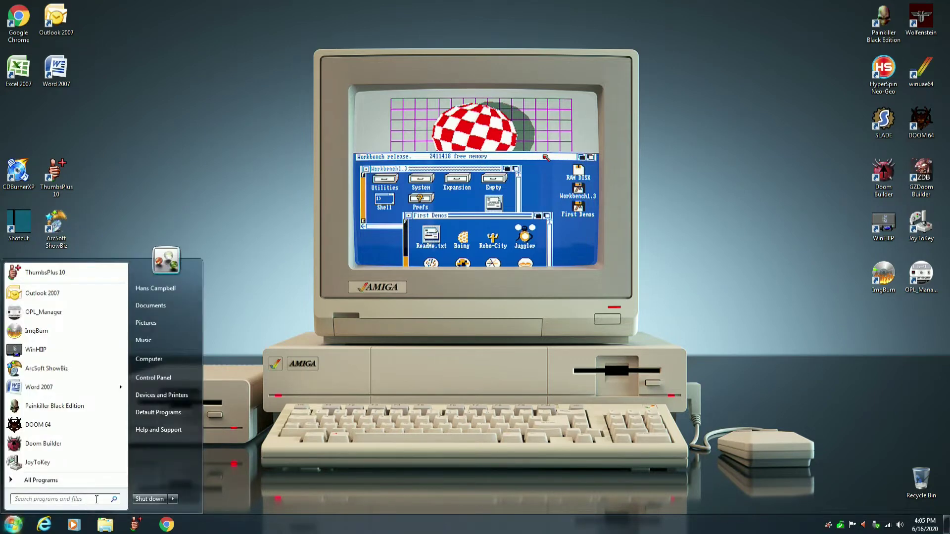
pyautogui.click(97, 500)
pyautogui.write('di')
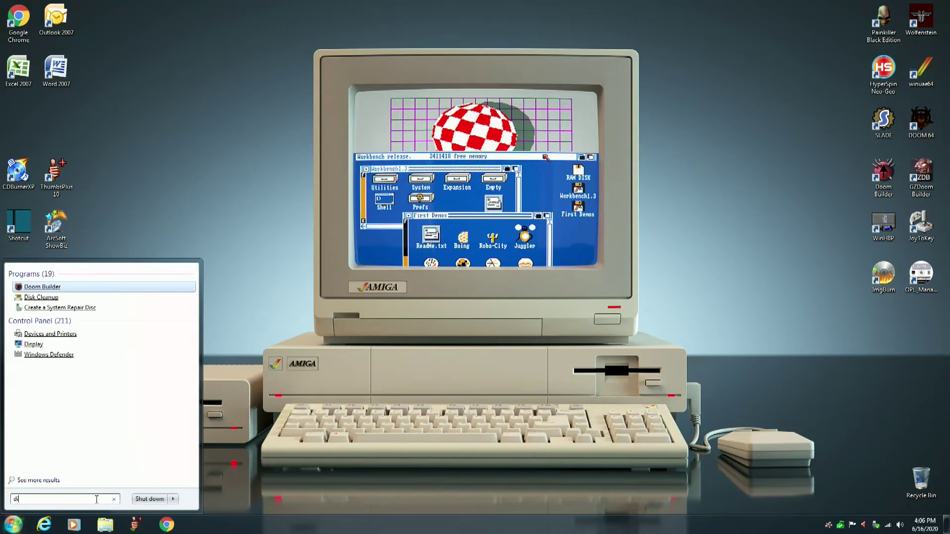
pyautogui.write('sk')
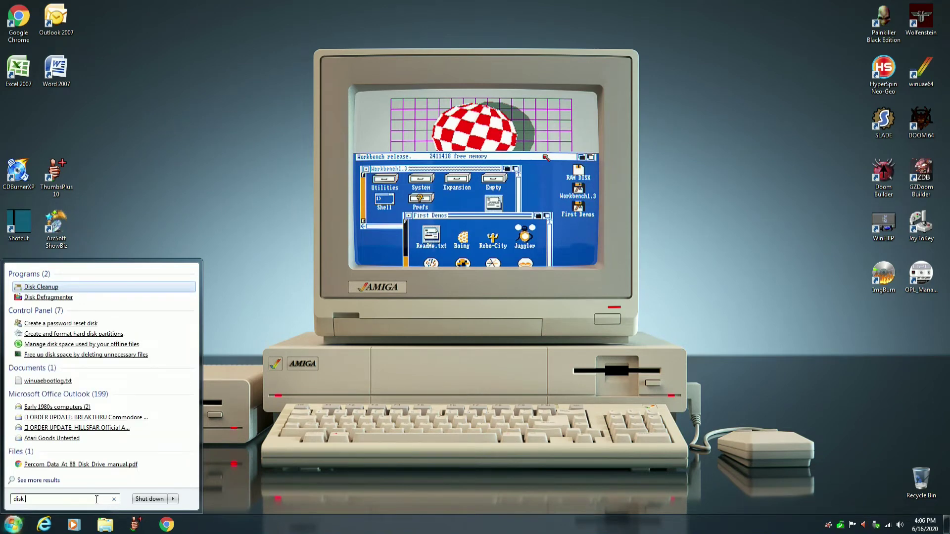
pyautogui.write(' ma')
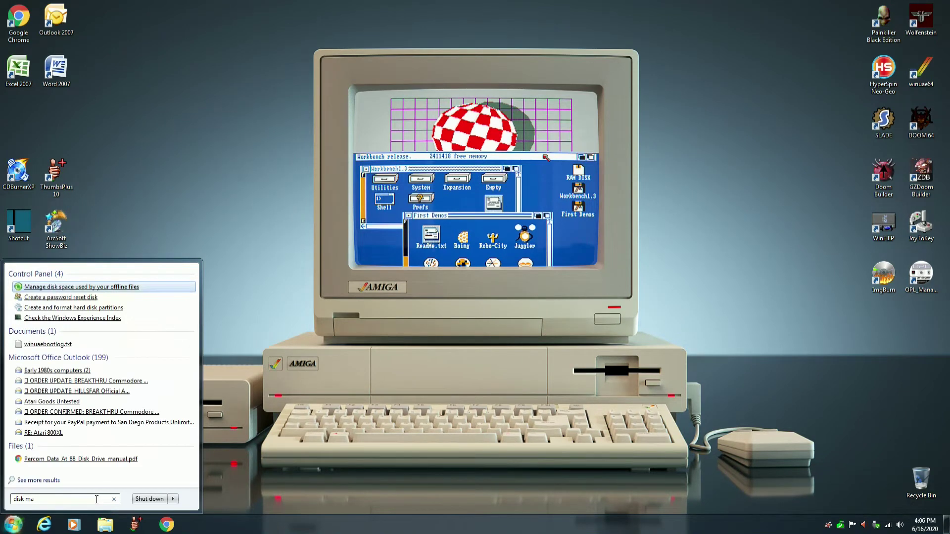
pyautogui.write('nae')
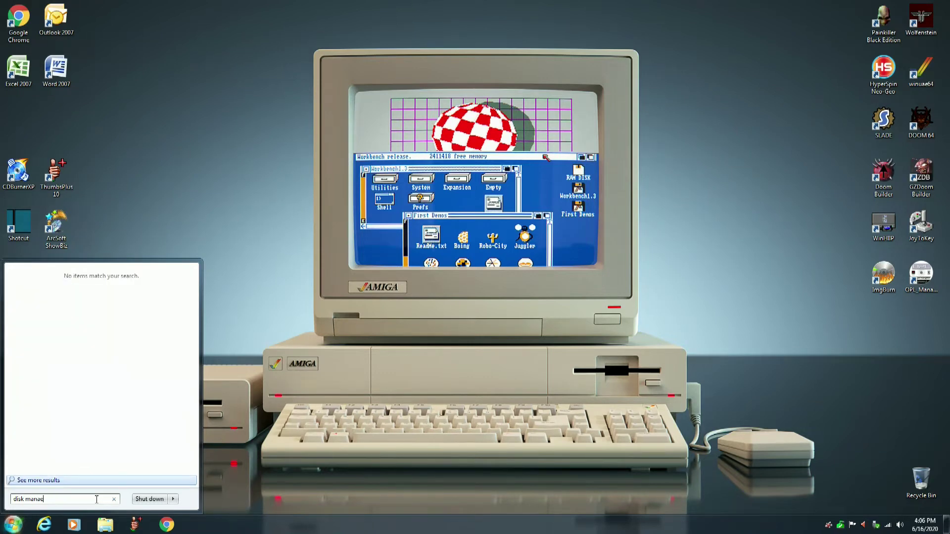
pyautogui.press('BackSpace')
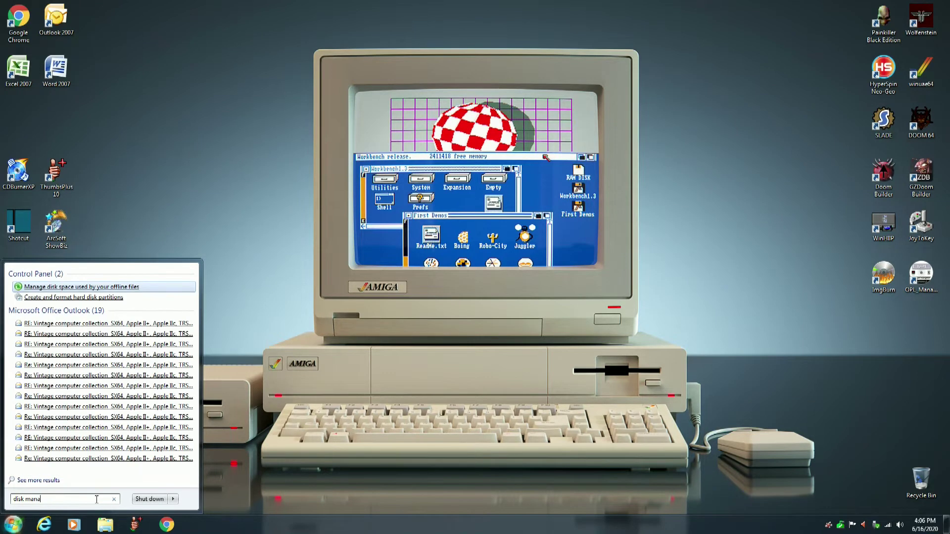
pyautogui.write('gemen')
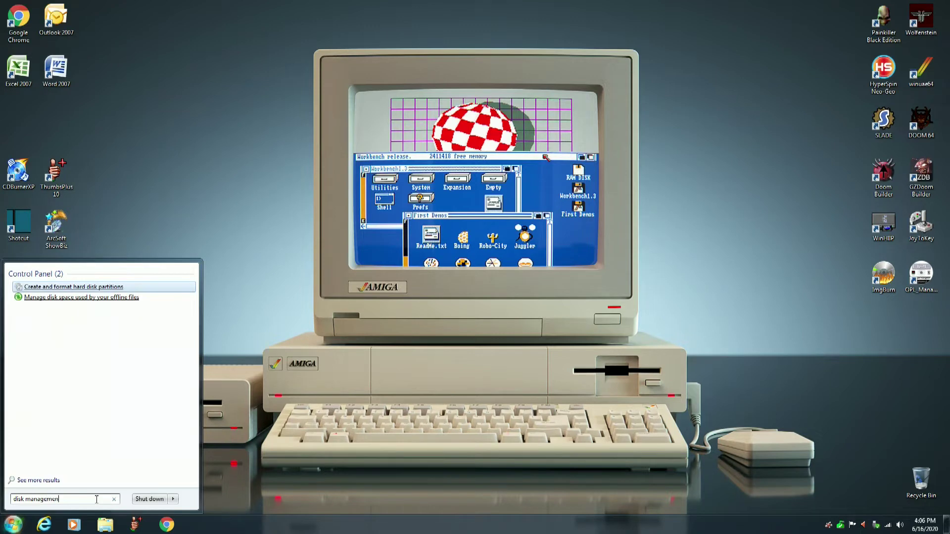
pyautogui.write('t')
pyautogui.press('Return')
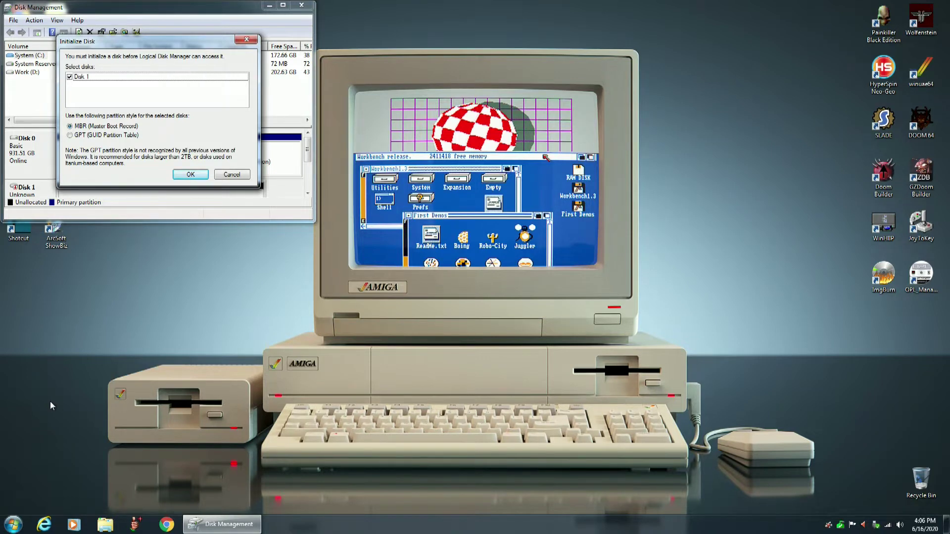
# Step: Initialize Disk 1 with the MBR (Master Boot Record) partition style and close Disk Management
pyautogui.click(187, 174)
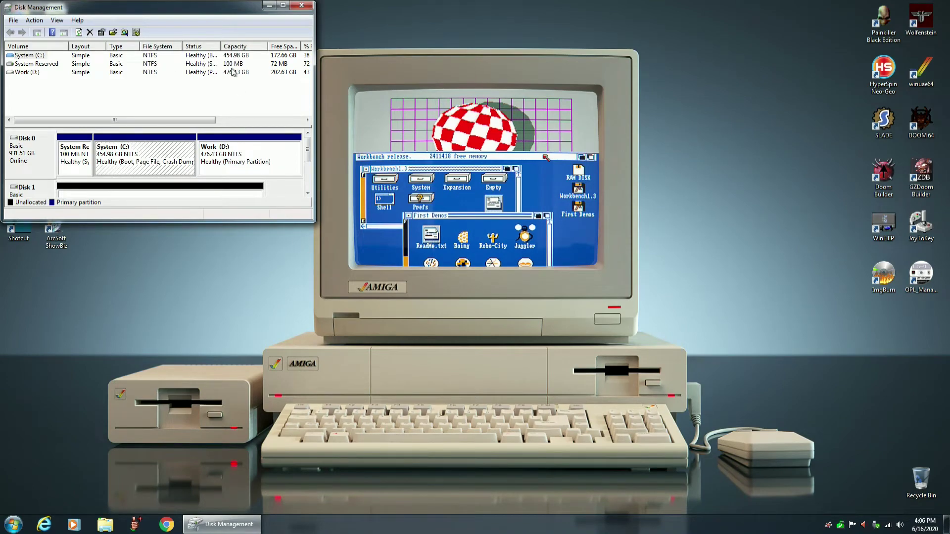
pyautogui.moveTo(178, 7); pyautogui.dragTo(499, 39)
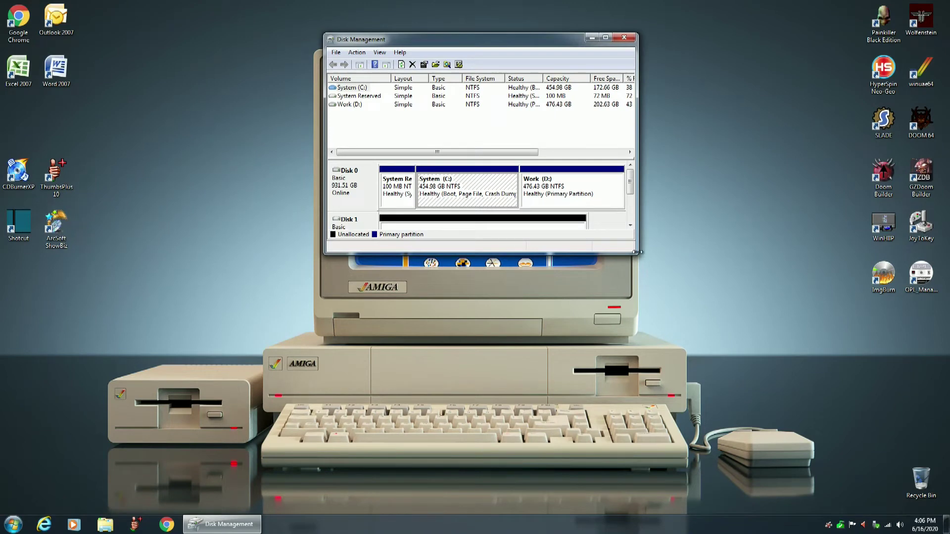
pyautogui.moveTo(636, 252); pyautogui.dragTo(683, 338)
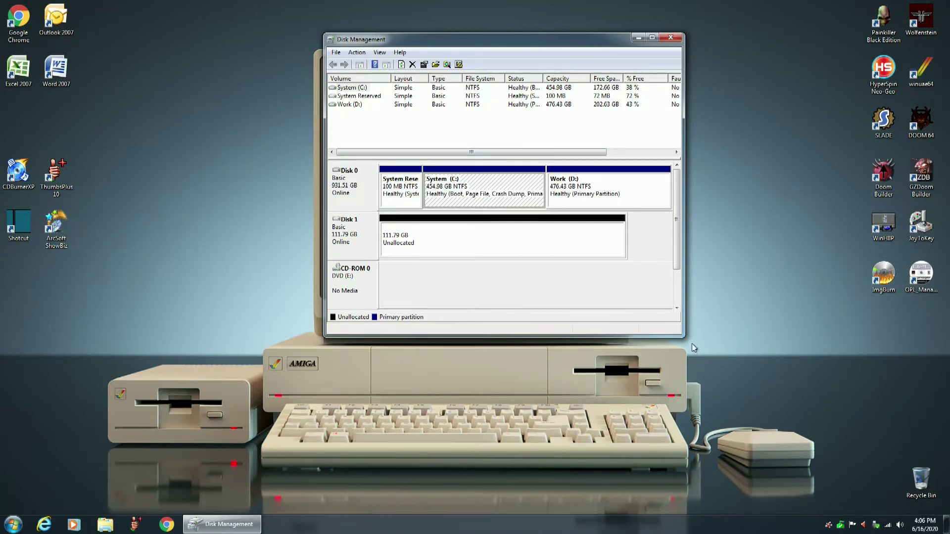
pyautogui.moveTo(683, 337); pyautogui.dragTo(632, 341)
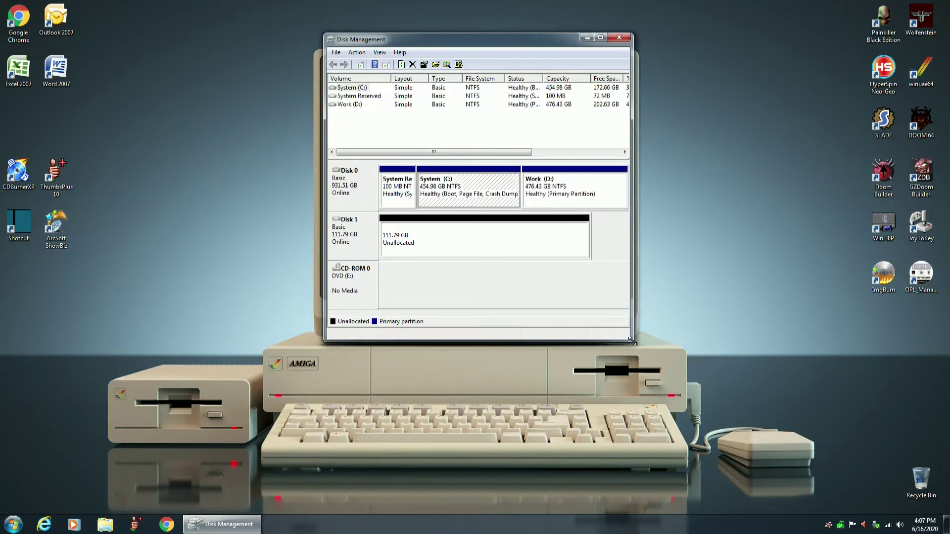
pyautogui.moveTo(485, 39); pyautogui.dragTo(481, 38)
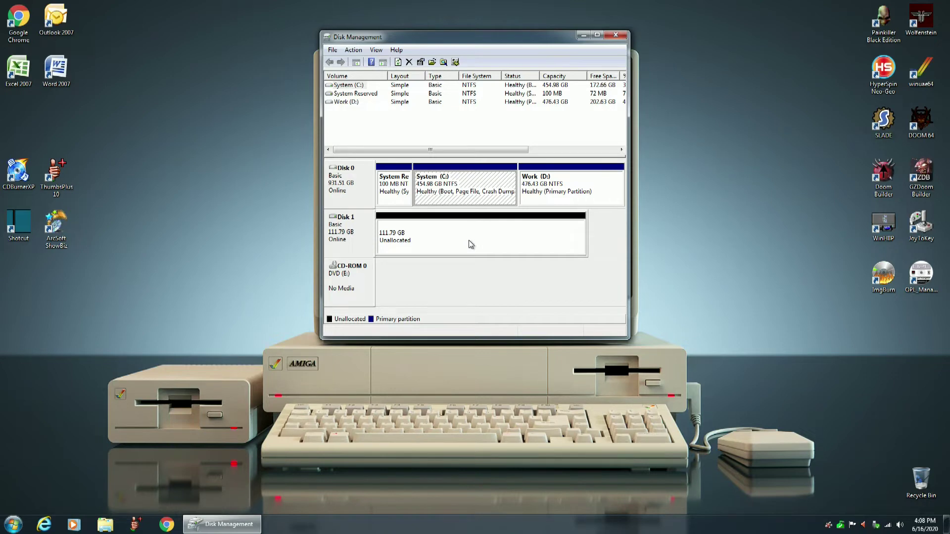
pyautogui.click(616, 35)
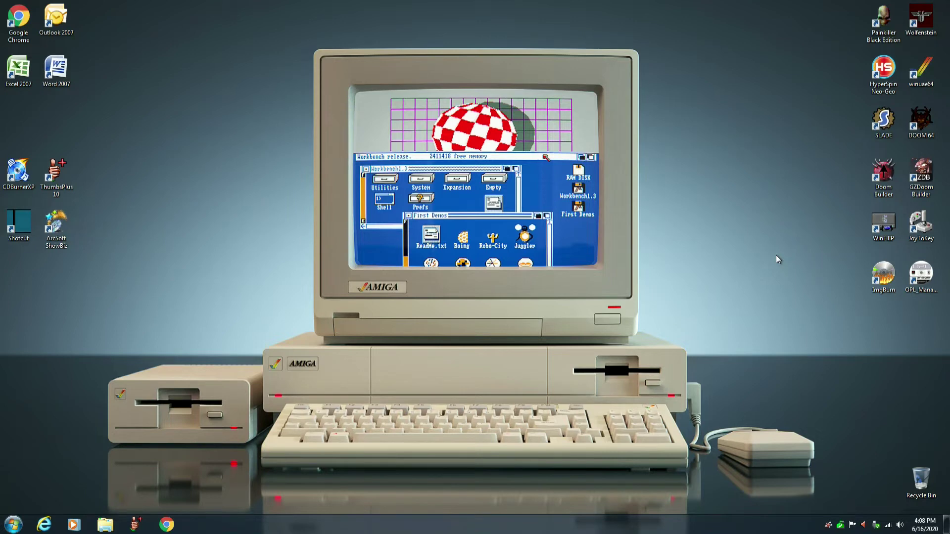
# Step: Run WinHIIP as administrator, allow it to make changes, and dismiss its About information
pyautogui.rightClick(885, 226)
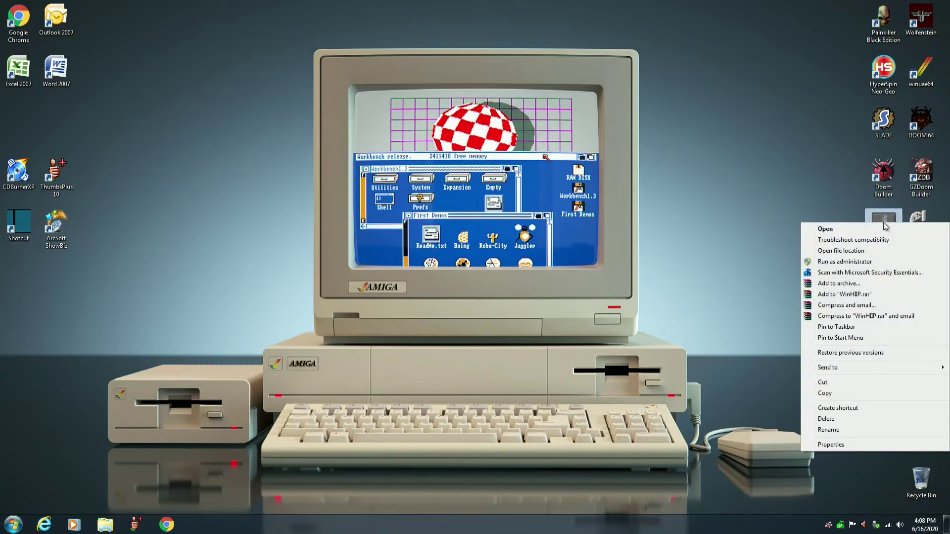
pyautogui.click(834, 262)
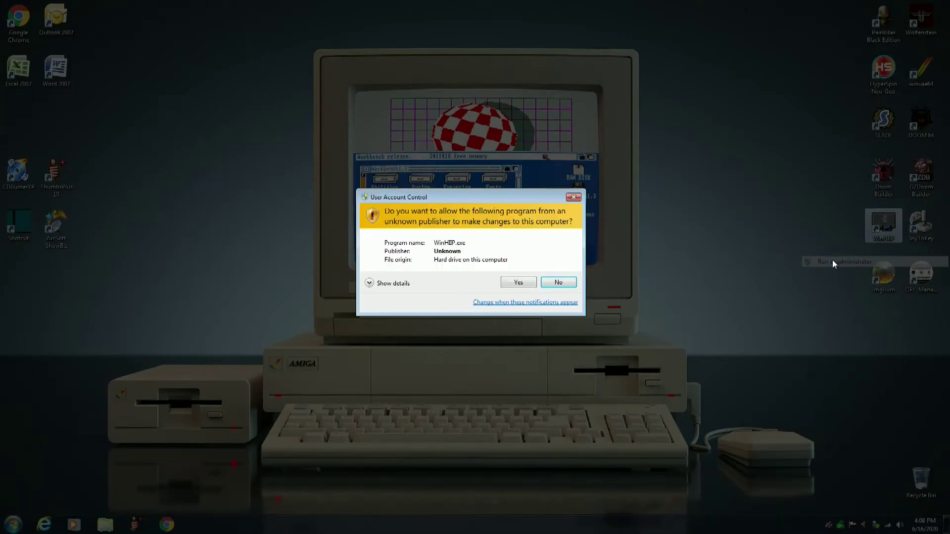
pyautogui.click(518, 282)
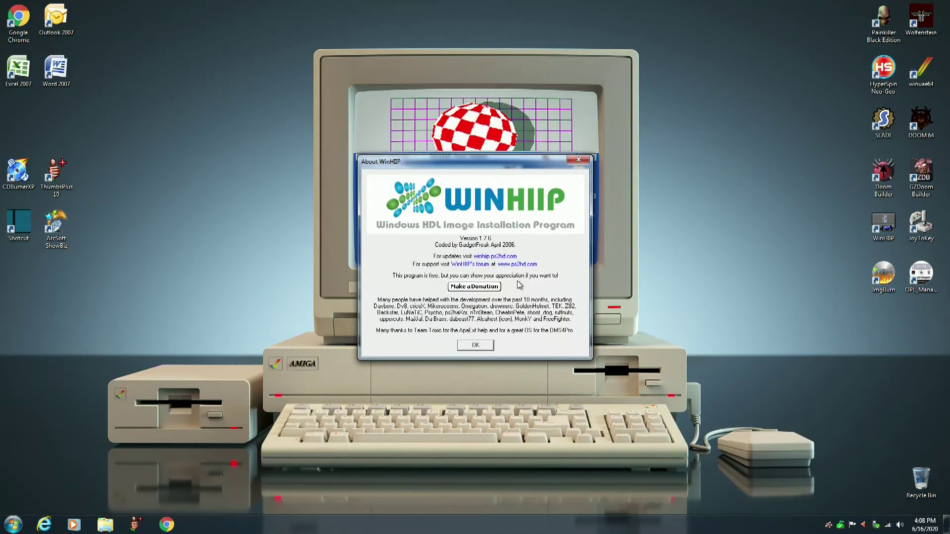
pyautogui.click(475, 346)
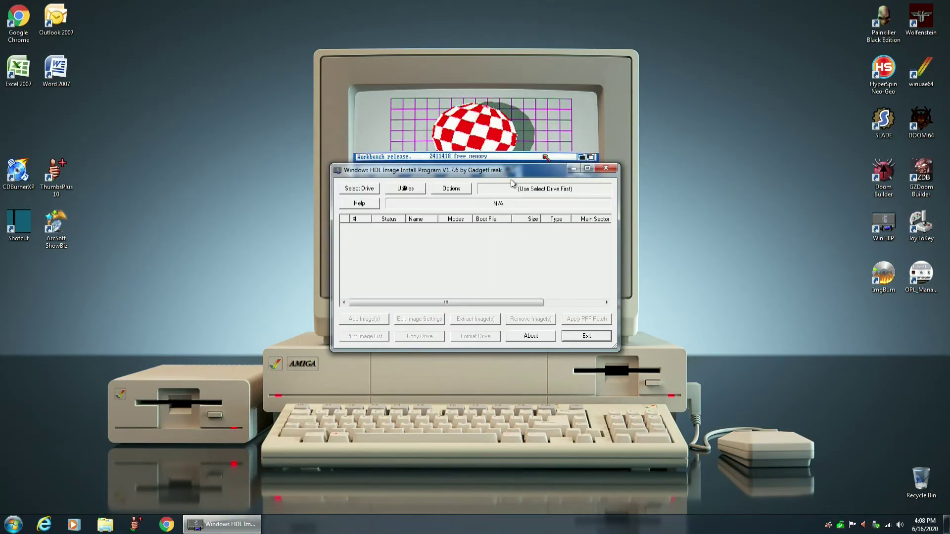
pyautogui.moveTo(508, 169); pyautogui.dragTo(508, 88)
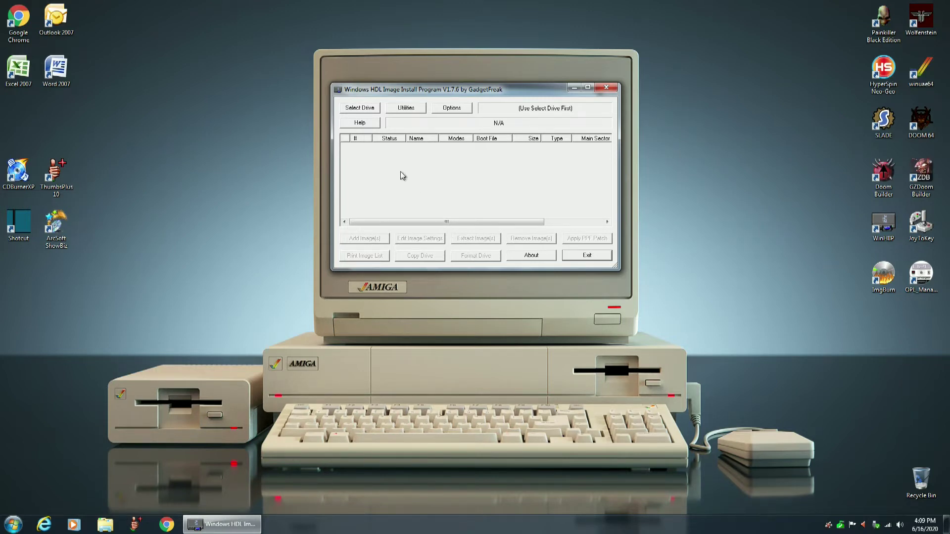
# Step: Select Drive 1 (PC), the 111.79Gb disk, as the drive to work on in WinHIIP
pyautogui.click(358, 109)
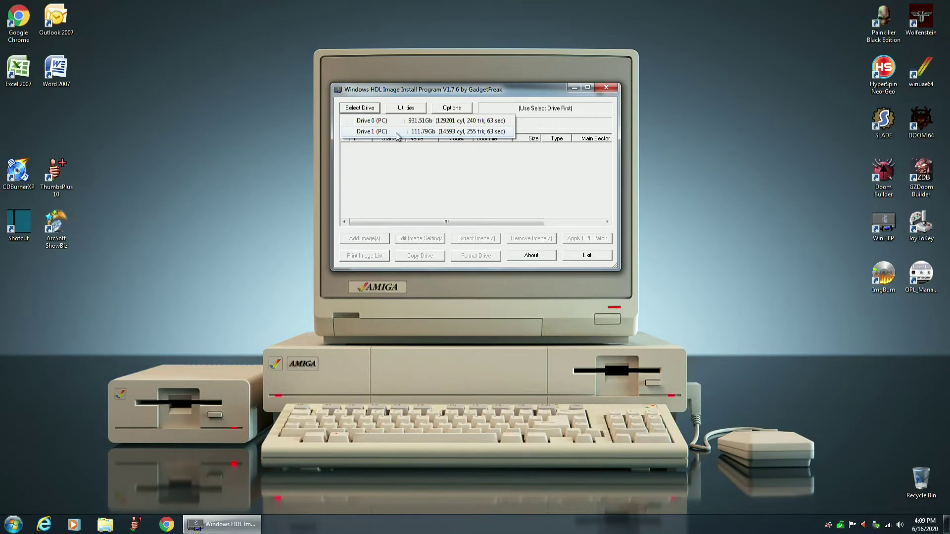
pyautogui.click(396, 132)
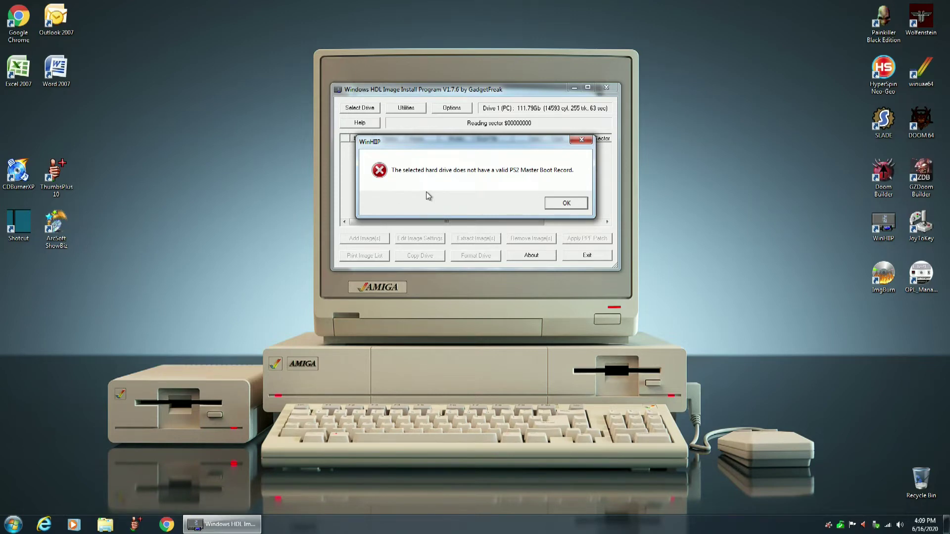
pyautogui.click(562, 205)
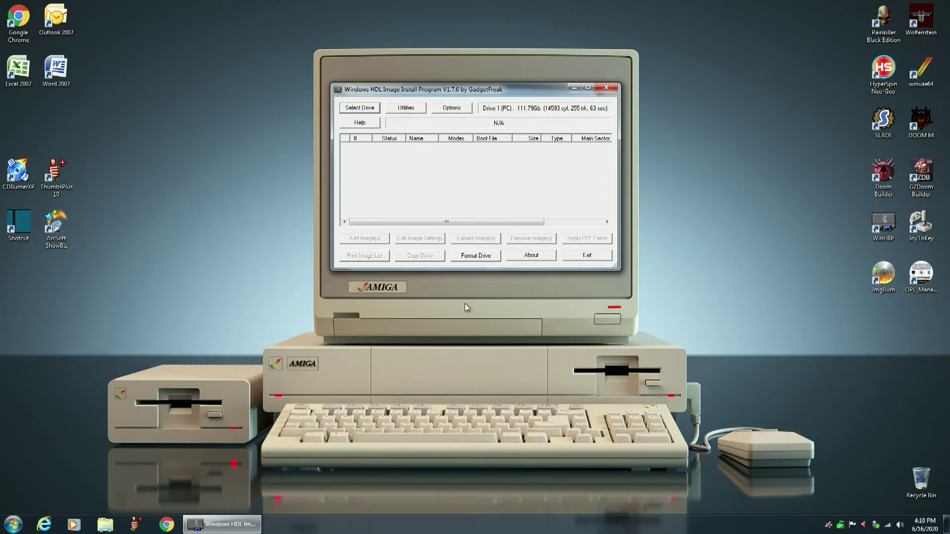
# Step: Set up the PS2 format of Drive 1 with the HDLoader 28bit application and Full erase mode
pyautogui.click(475, 258)
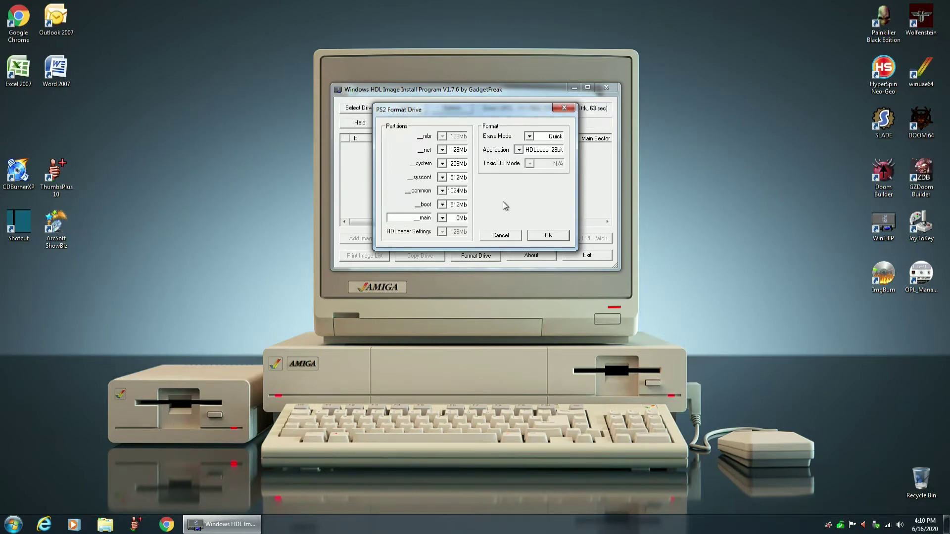
pyautogui.click(519, 150)
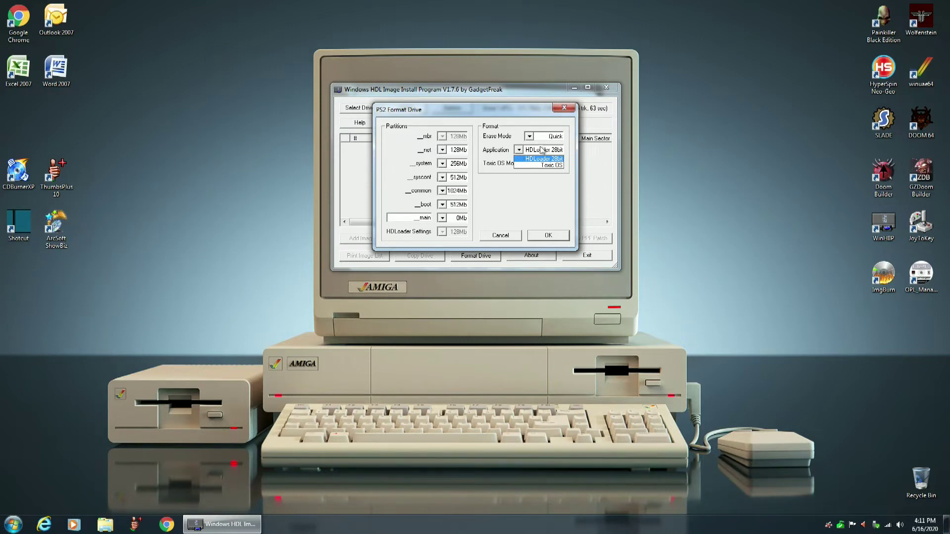
pyautogui.click(541, 155)
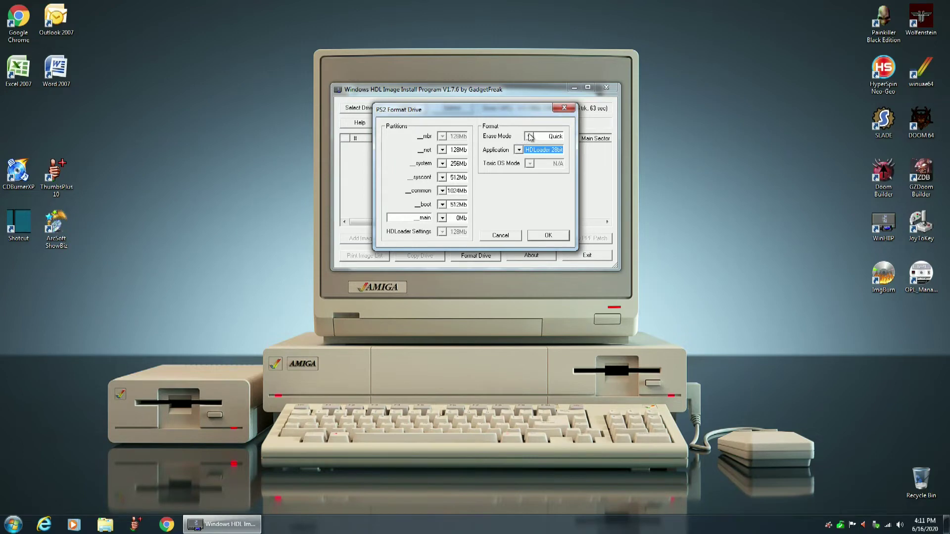
pyautogui.click(529, 136)
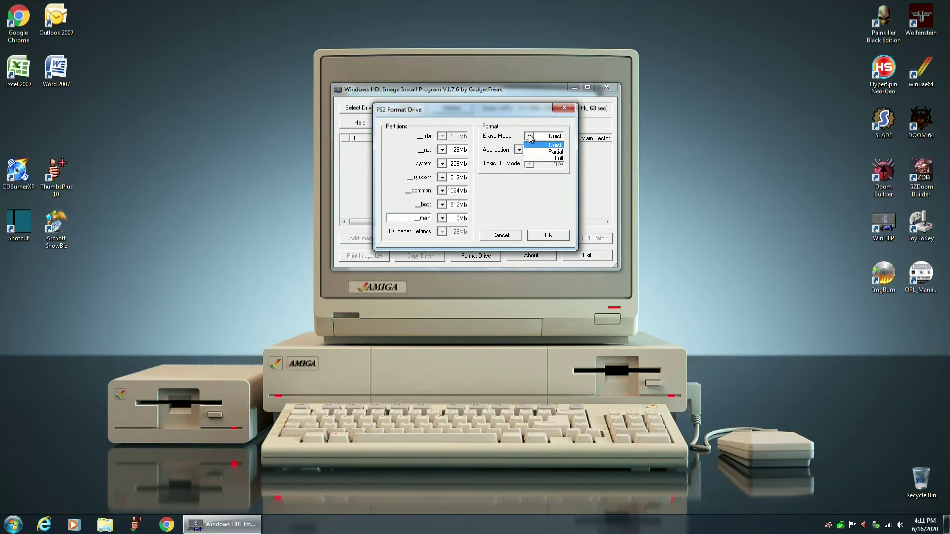
pyautogui.click(559, 158)
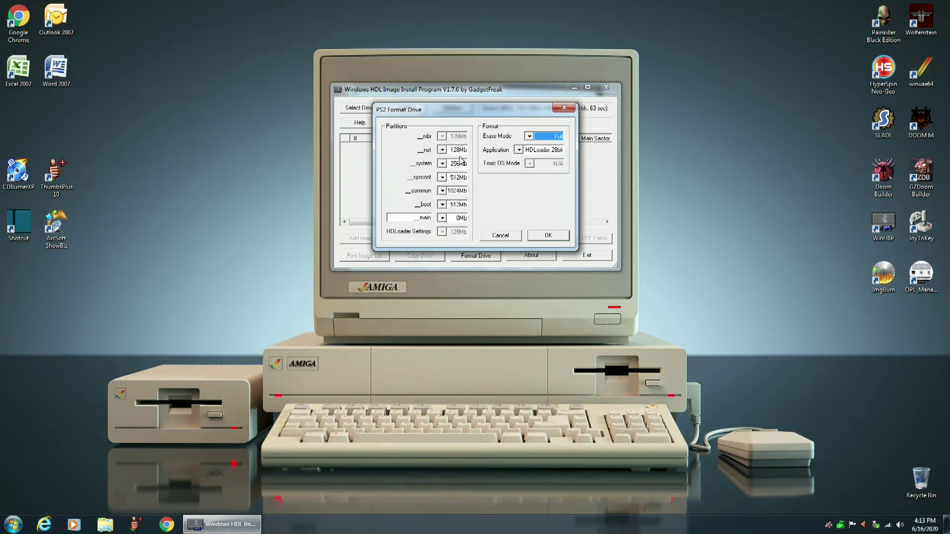
# Step: Format Drive 1 with the chosen PS2 settings, accepting the confirmations and acknowledging the completion notices
pyautogui.click(548, 236)
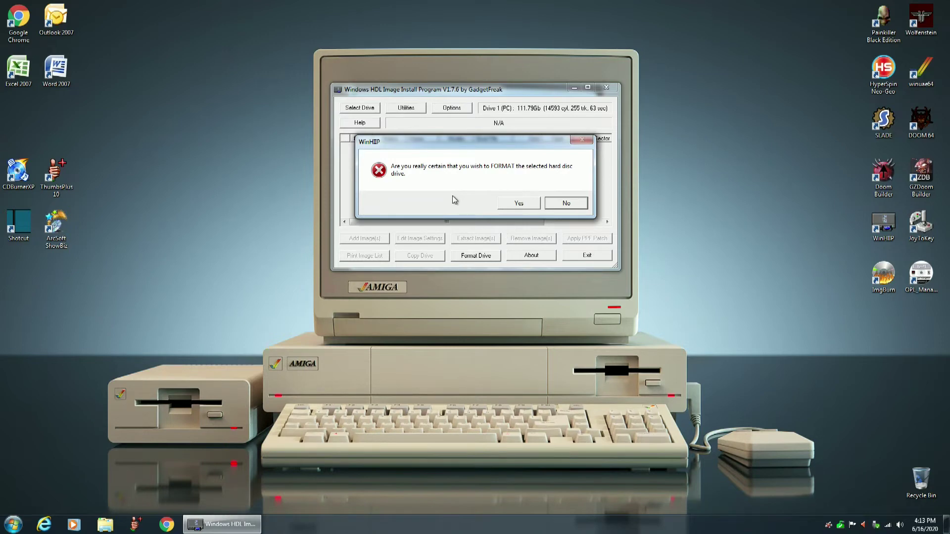
pyautogui.click(517, 204)
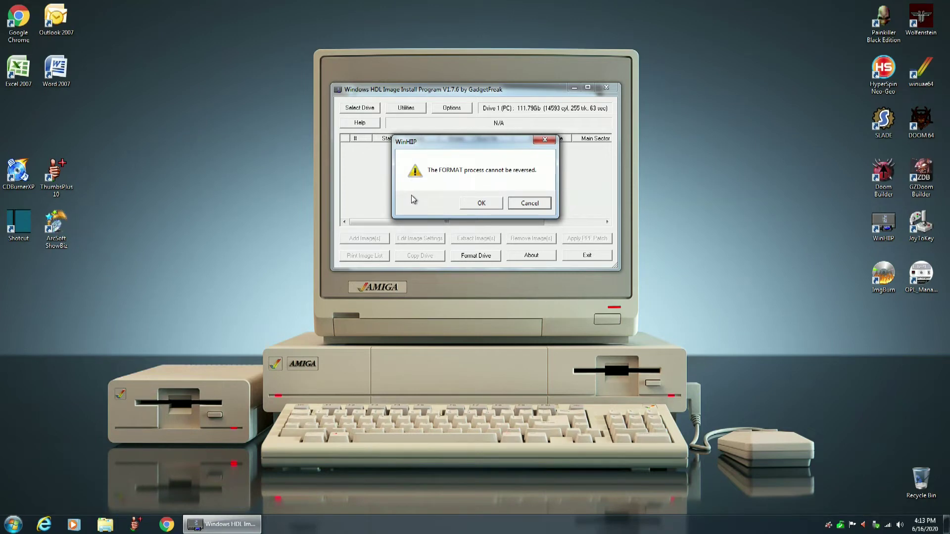
pyautogui.click(479, 205)
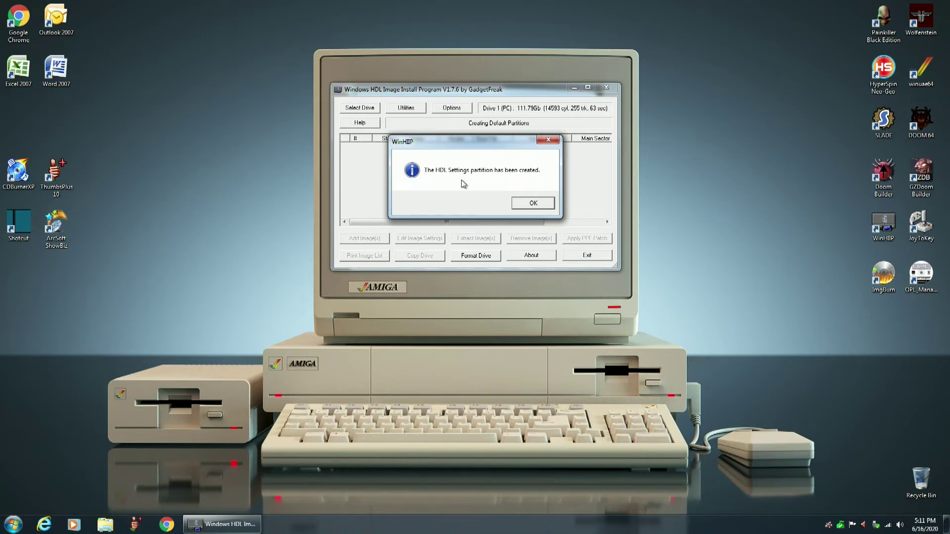
pyautogui.click(532, 206)
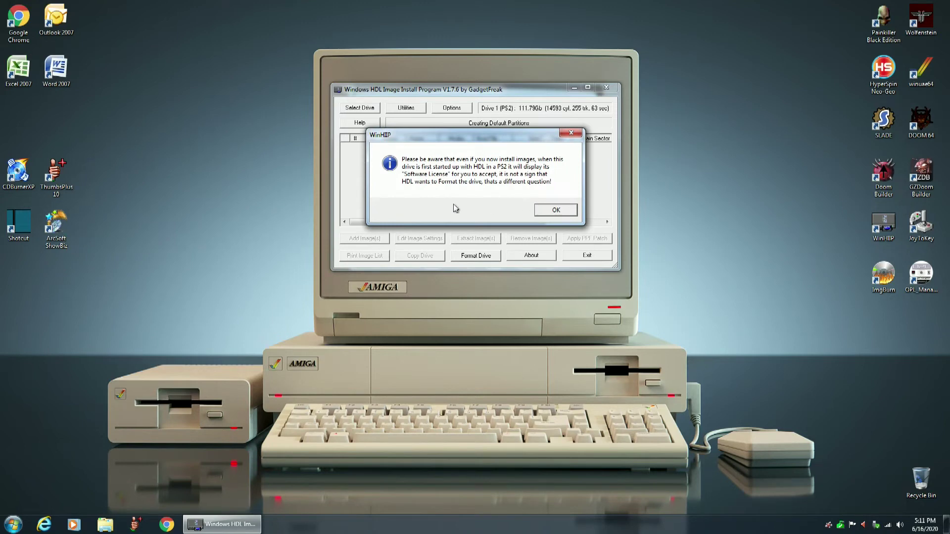
pyautogui.click(545, 211)
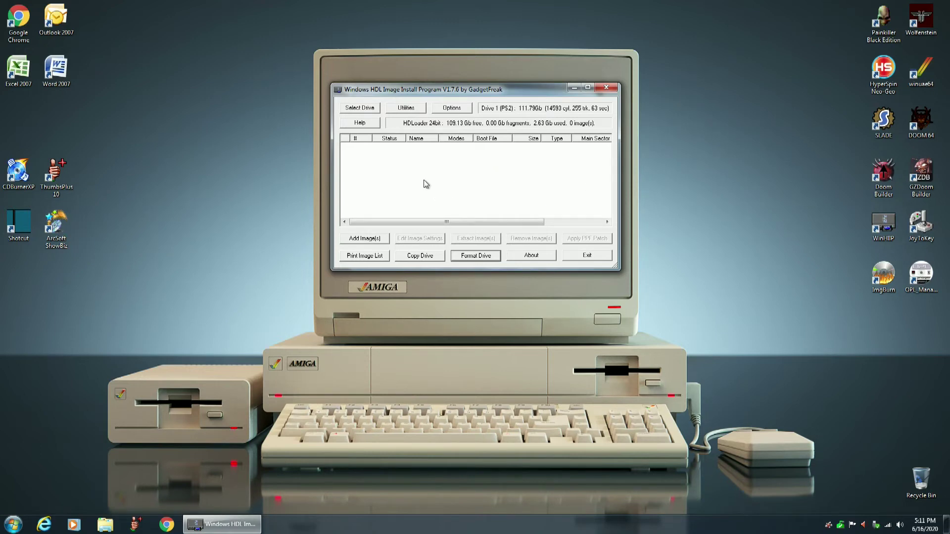
# Step: Reselect Drive 1 (PS2) and queue SLUS_200.35.BG Dark Alliance.iso from the Playstation 2 Games DVD folder for adding
pyautogui.click(358, 109)
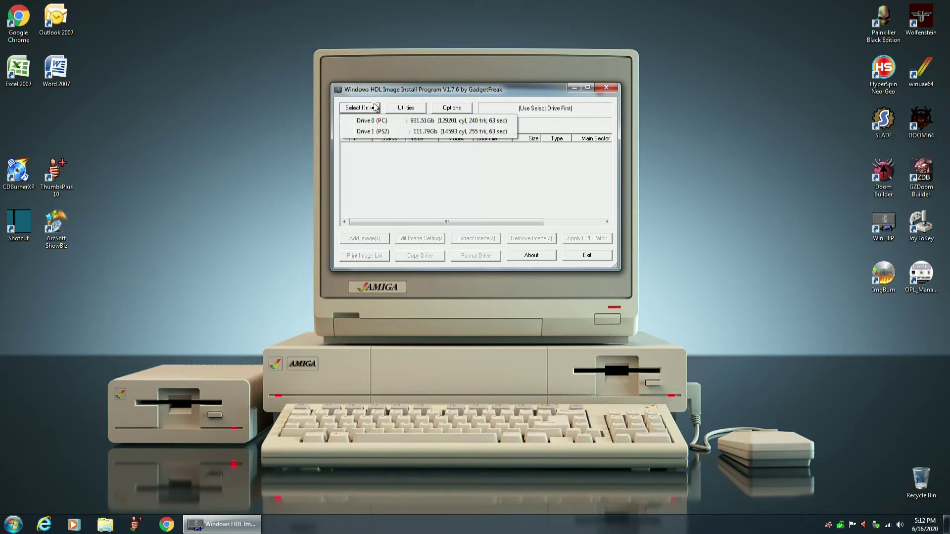
pyautogui.click(389, 132)
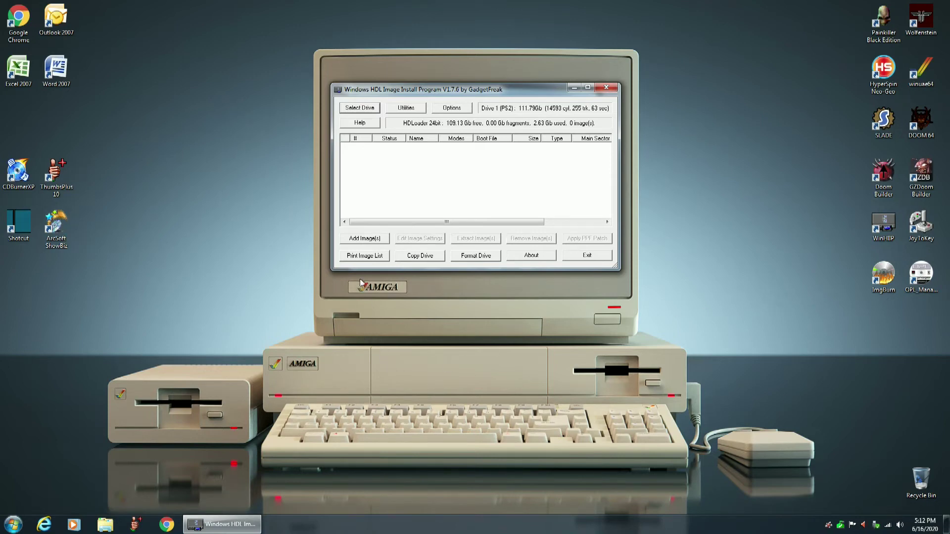
pyautogui.click(363, 239)
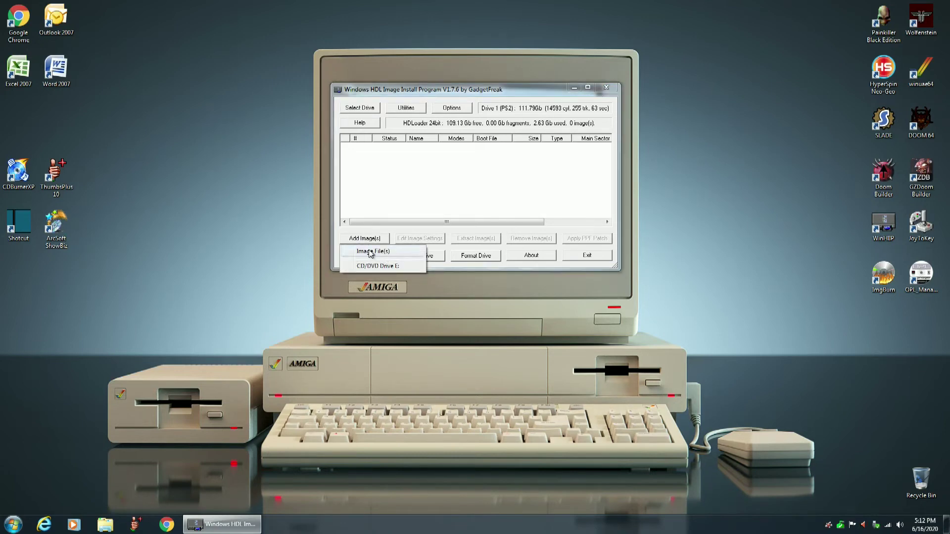
pyautogui.click(370, 252)
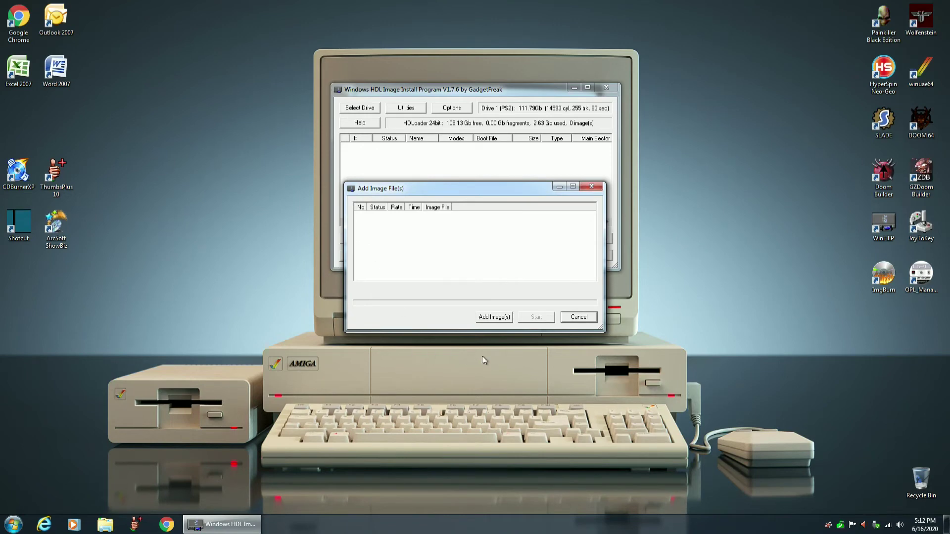
pyautogui.click(494, 318)
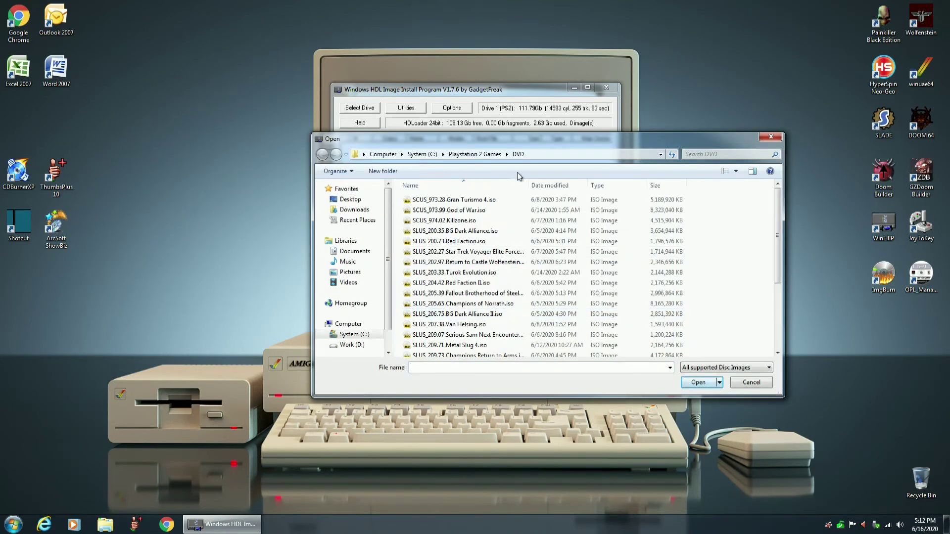
pyautogui.moveTo(569, 142); pyautogui.dragTo(488, 59)
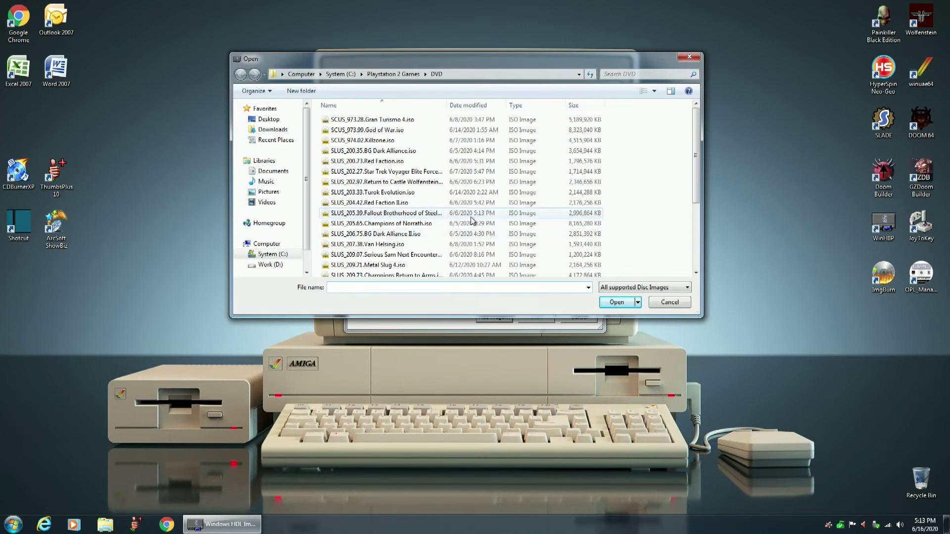
pyautogui.click(375, 152)
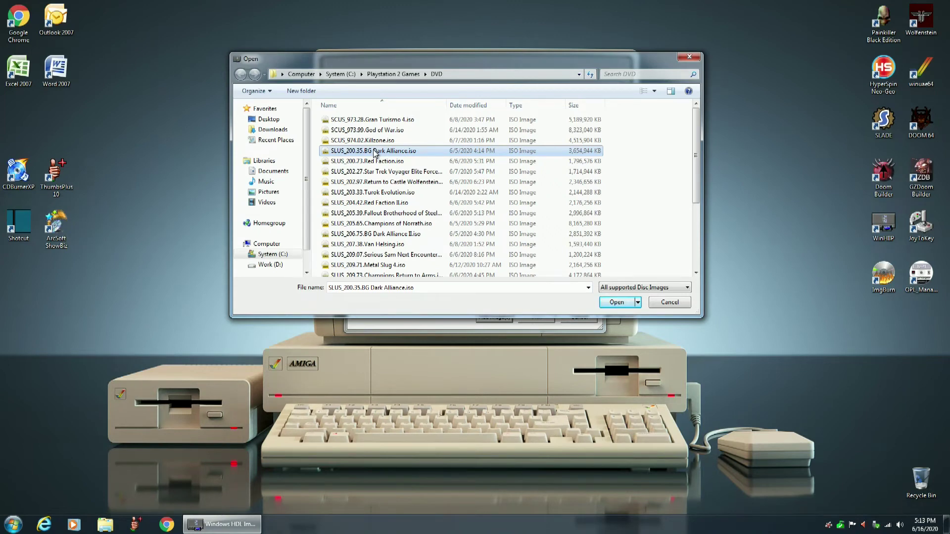
pyautogui.click(616, 302)
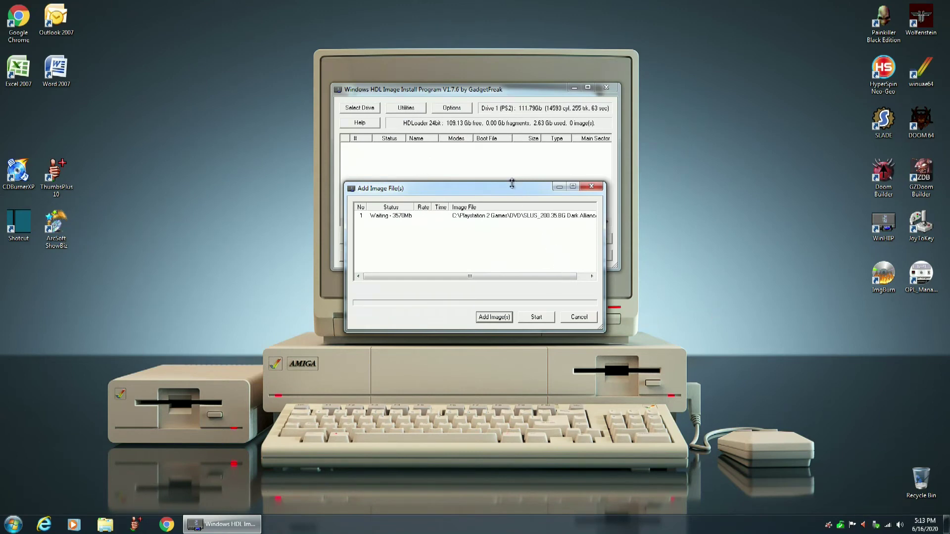
# Step: Start adding the queued image and shorten its menu name to BG Dark Alliance by removing the SLUS_200.35 prefix
pyautogui.moveTo(507, 193); pyautogui.dragTo(507, 115)
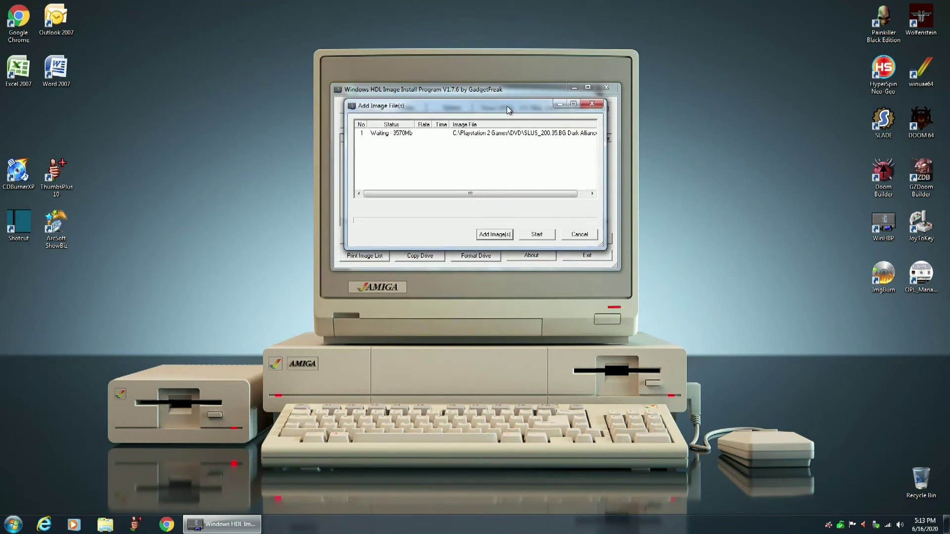
pyautogui.click(537, 239)
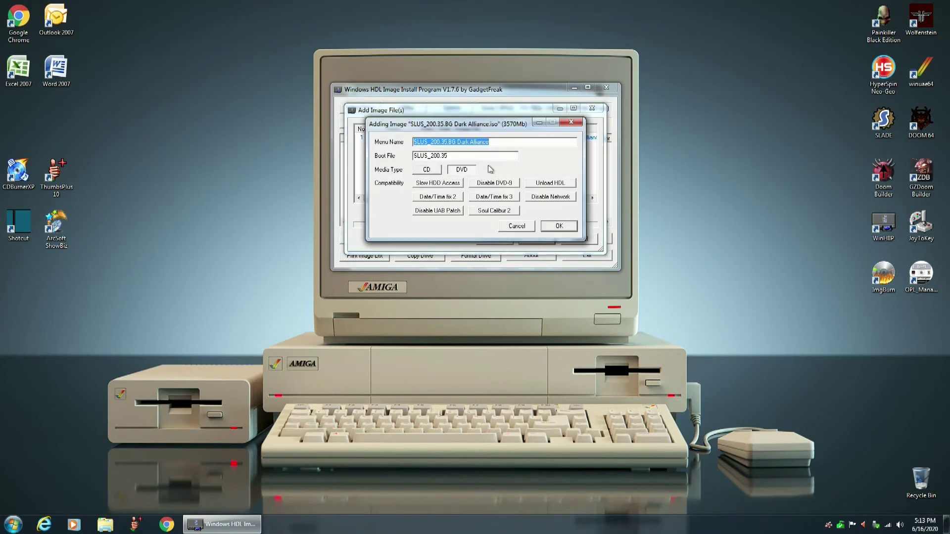
pyautogui.click(451, 143)
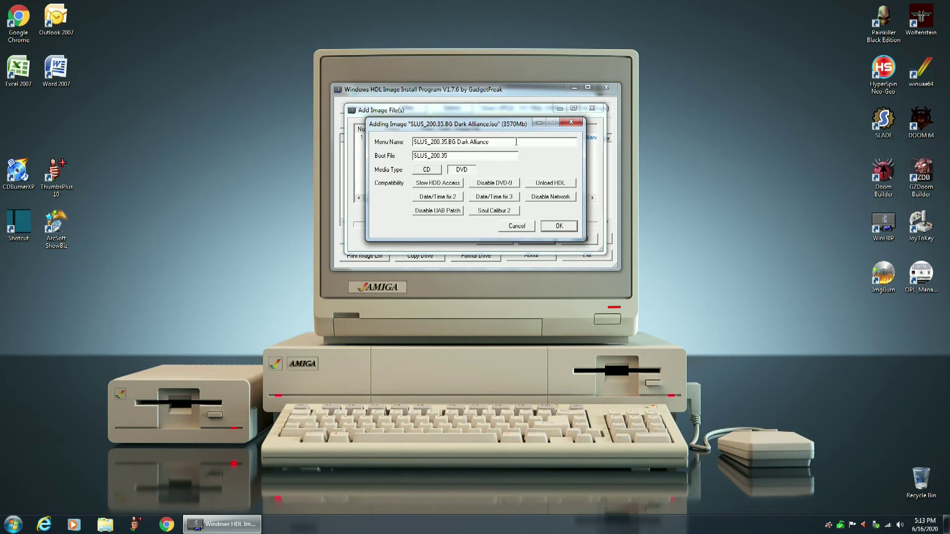
pyautogui.press('BackSpace')
pyautogui.press('BackSpace')
pyautogui.press('BackSpace')
pyautogui.press('BackSpace')
pyautogui.press('BackSpace')
pyautogui.press('BackSpace')
pyautogui.press('BackSpace')
pyautogui.press('BackSpace')
pyautogui.press('BackSpace')
pyautogui.press('BackSpace')
pyautogui.press('BackSpace')
pyautogui.press('BackSpace')
pyautogui.click(516, 142)
# Step: Install the BG Dark Alliance image with the DVD media type and close the finished image installation
pyautogui.click(463, 169)
pyautogui.click(558, 227)
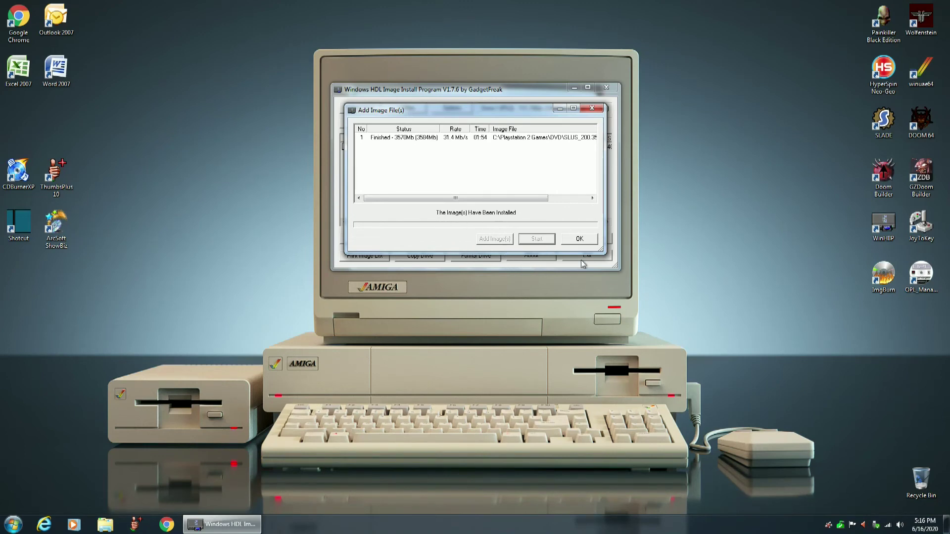
pyautogui.click(579, 239)
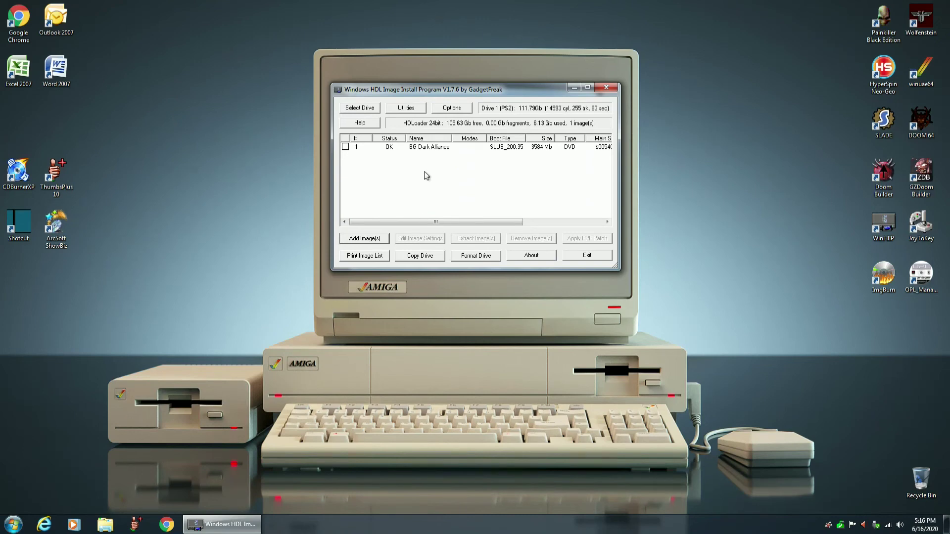
# Step: Queue SLUS_206.75.BG Dark Alliance II.iso as another image file to add to the PS2 drive
pyautogui.click(355, 239)
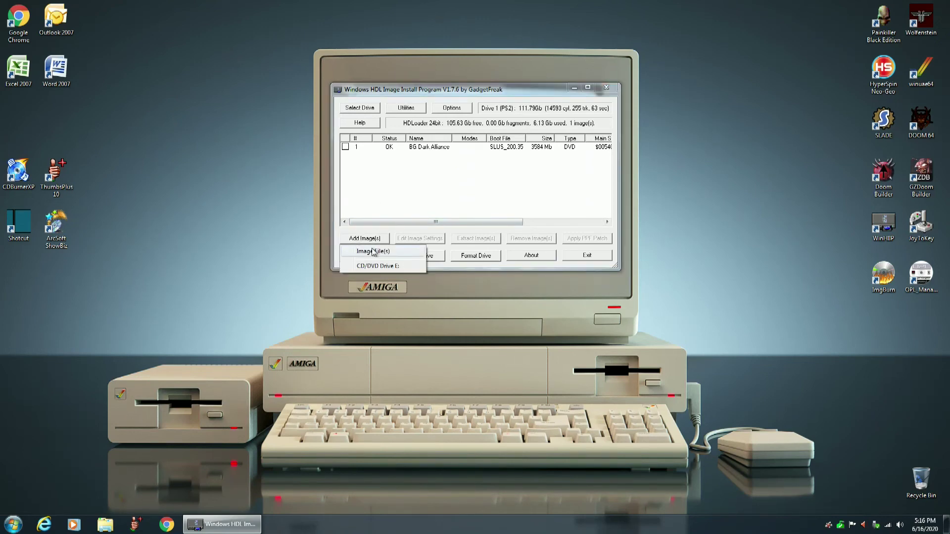
pyautogui.click(374, 252)
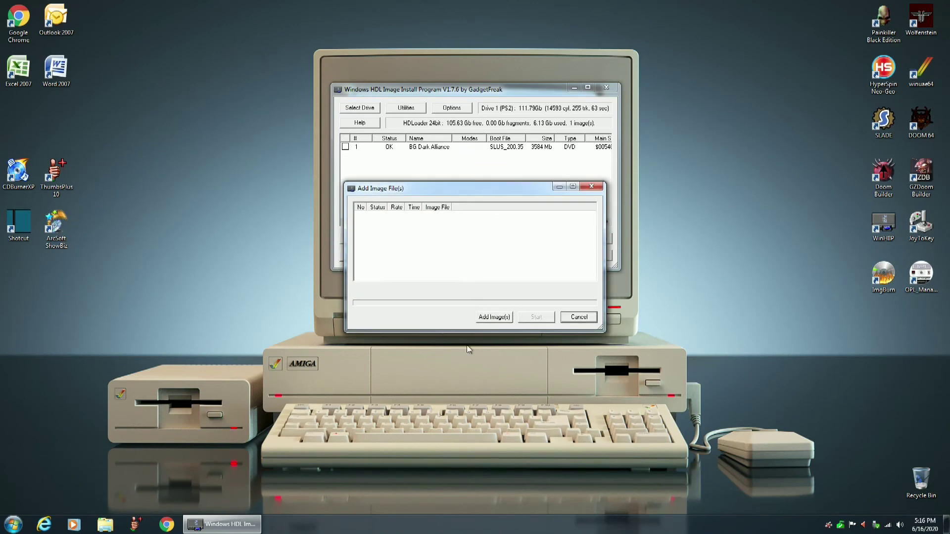
pyautogui.click(488, 317)
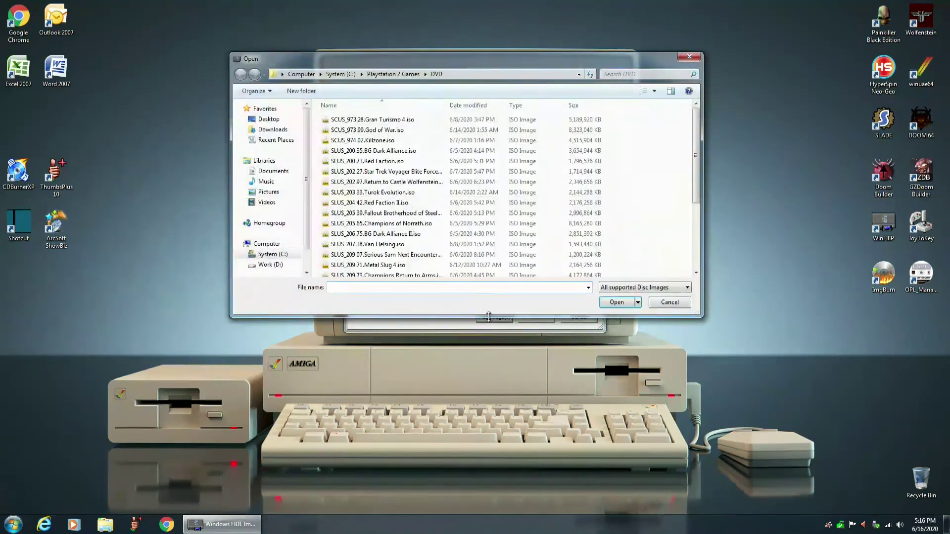
pyautogui.click(382, 235)
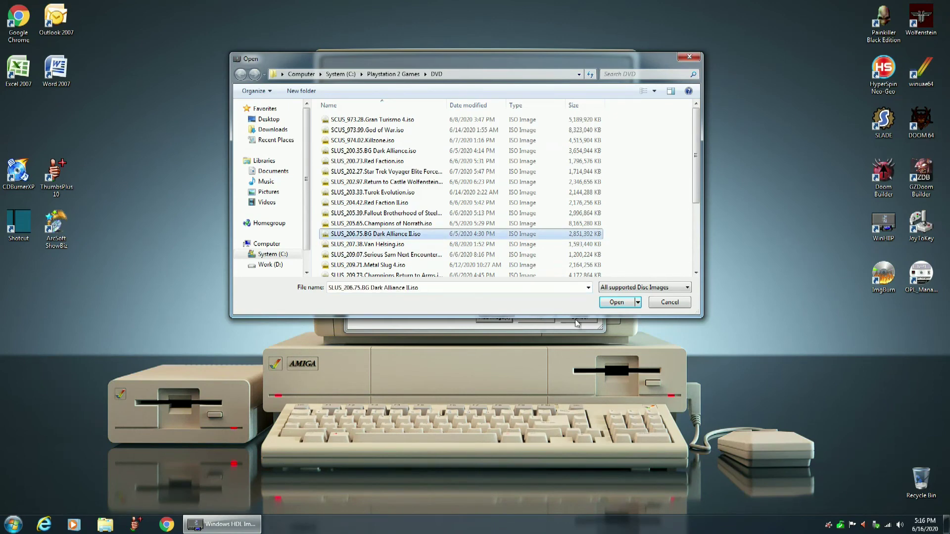
pyautogui.click(614, 302)
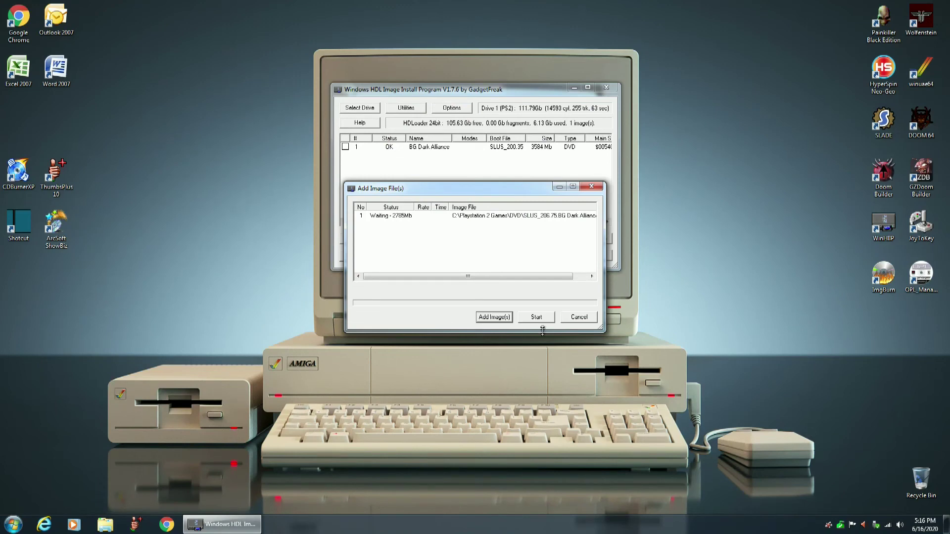
# Step: Install the second queued image under the menu name BG Dark Alliance II, without the SLUS_206.75 prefix, and close the finished installation
pyautogui.moveTo(510, 185); pyautogui.dragTo(511, 99)
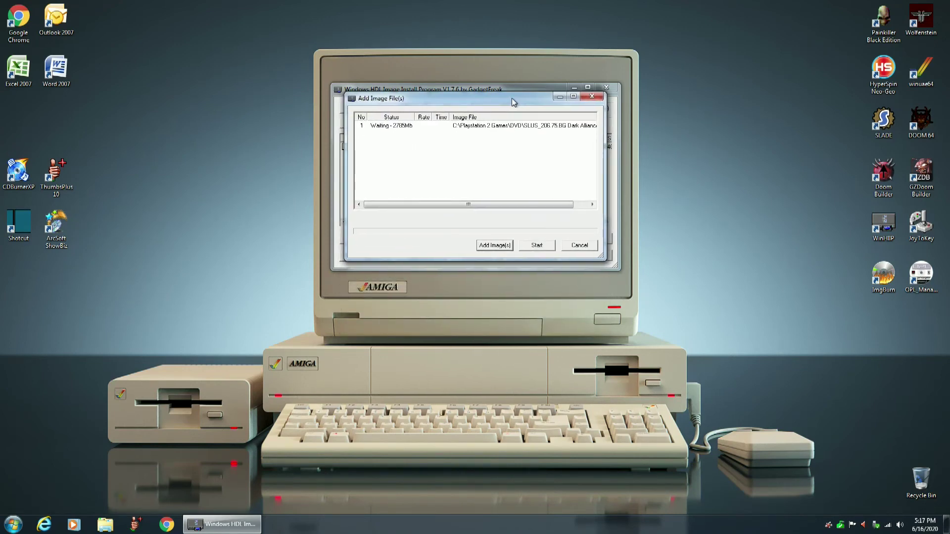
pyautogui.click(537, 245)
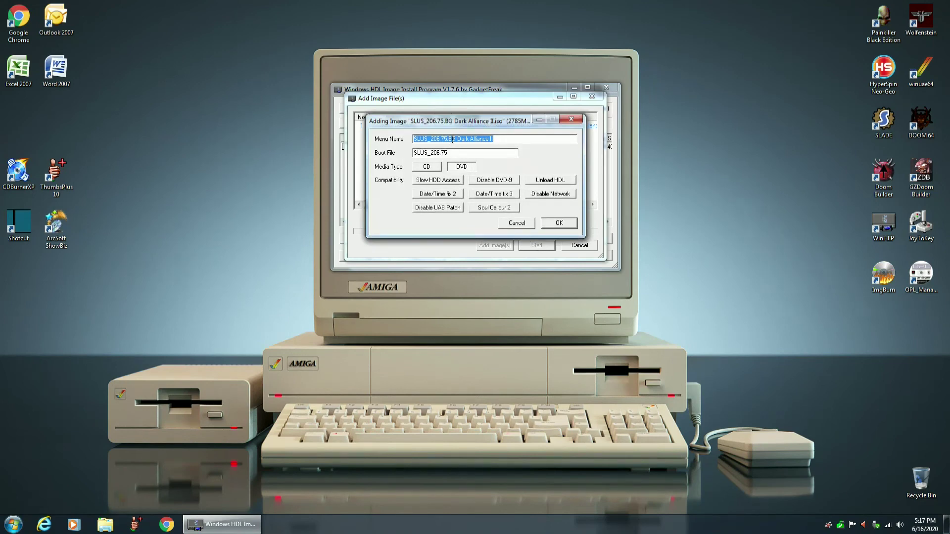
pyautogui.click(448, 139)
pyautogui.press('BackSpace')
pyautogui.press('BackSpace')
pyautogui.press('BackSpace')
pyautogui.press('BackSpace')
pyautogui.press('BackSpace')
pyautogui.press('BackSpace')
pyautogui.press('BackSpace')
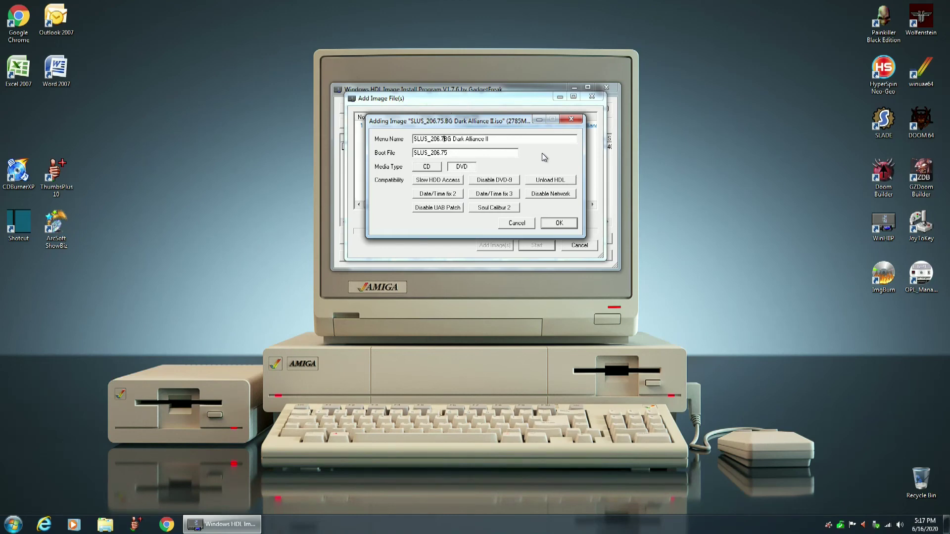
pyautogui.press('BackSpace')
pyautogui.press('BackSpace')
pyautogui.press('BackSpace')
pyautogui.press('BackSpace')
pyautogui.click(493, 140)
pyautogui.click(559, 223)
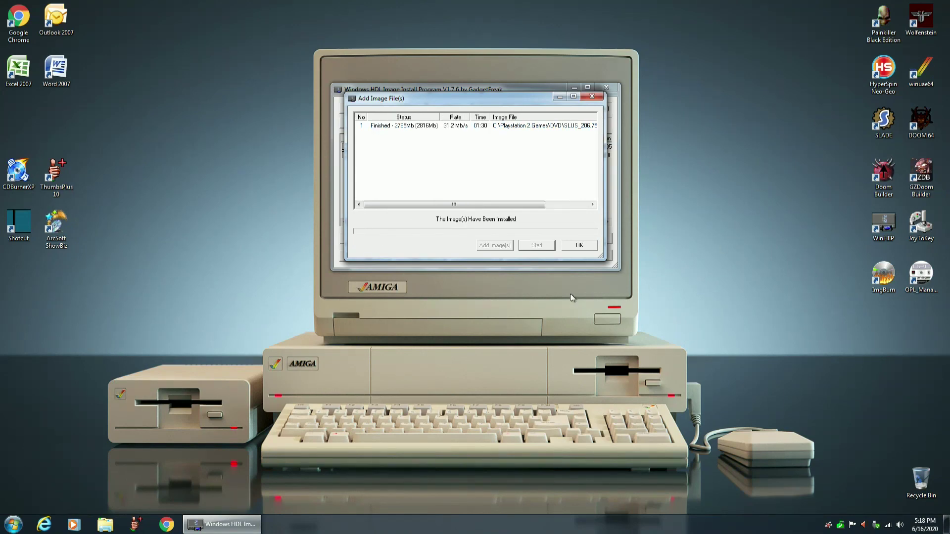
pyautogui.click(577, 246)
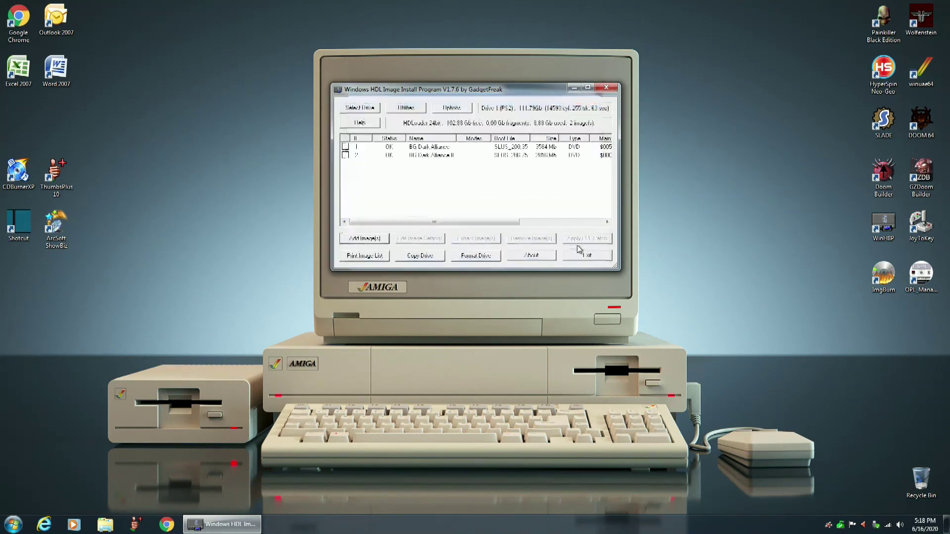